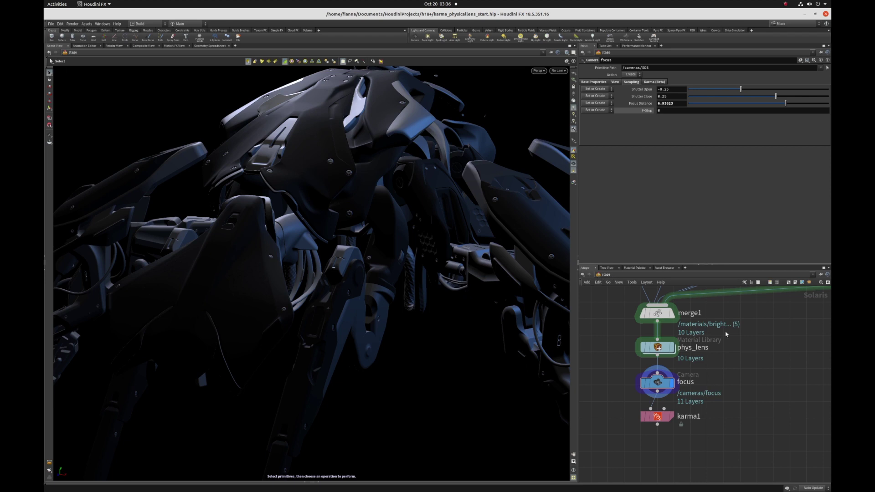
# Add a Camera node beside the focus camera in the stage network, then delete it
pyautogui.press('n')
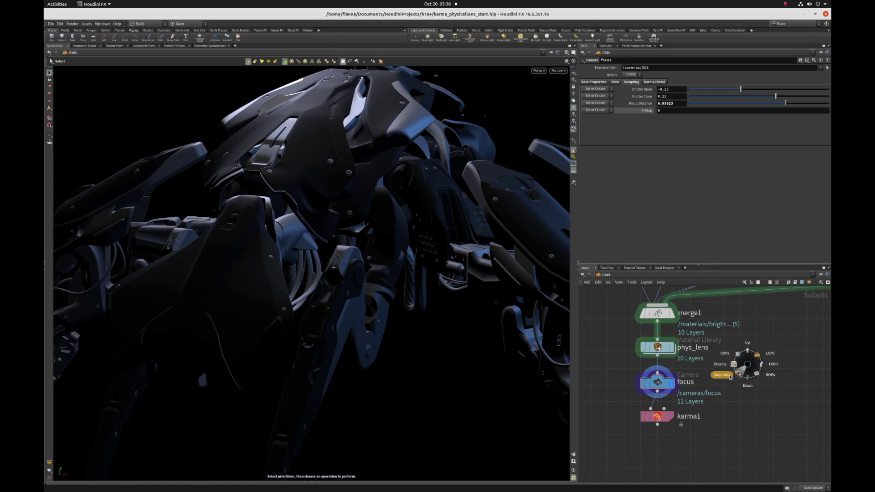
pyautogui.click(765, 353)
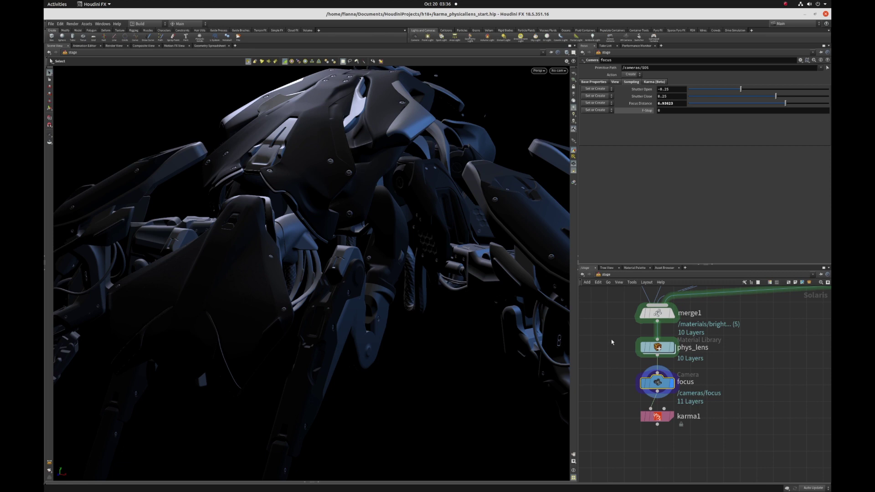
pyautogui.press('Tab')
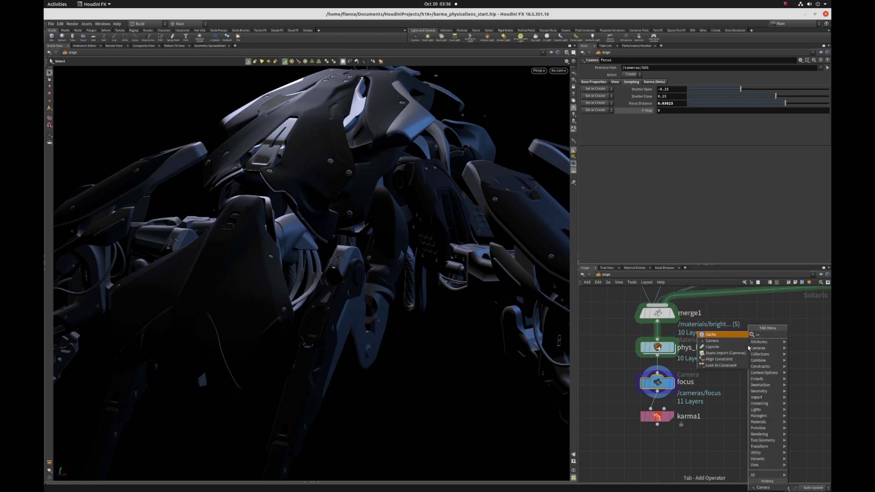
pyautogui.click(729, 338)
pyautogui.click(751, 384)
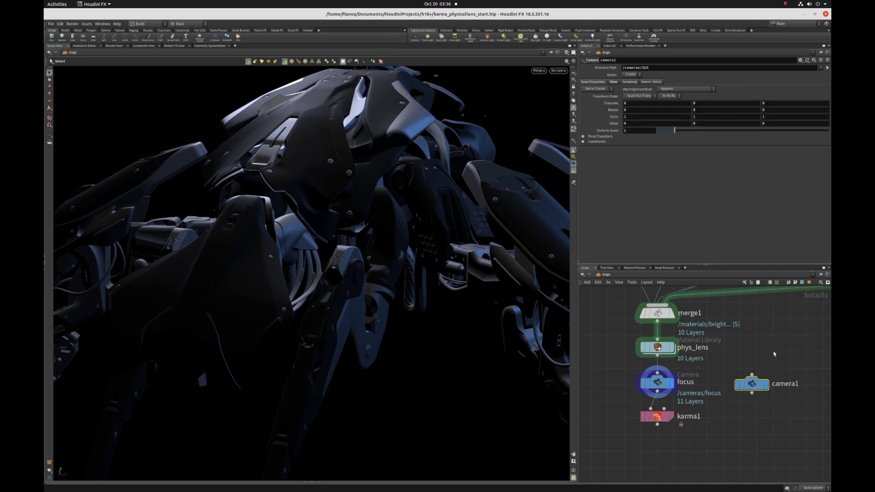
pyautogui.press('Delete')
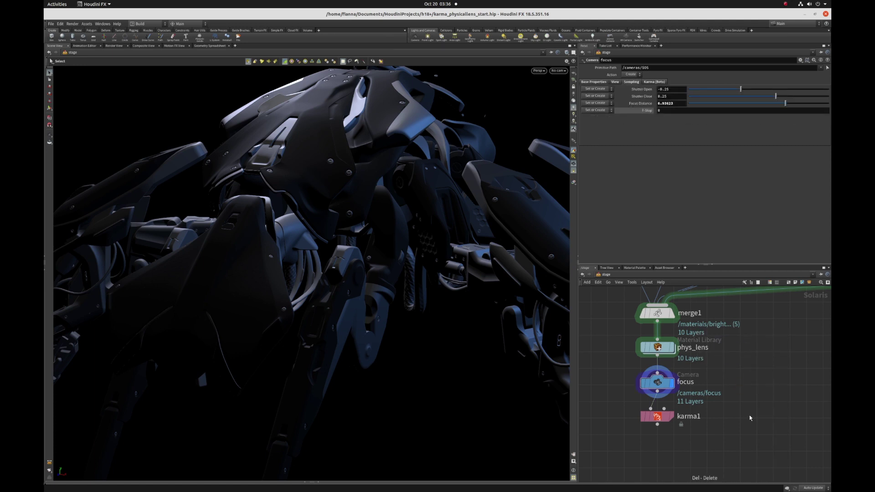
# Look through /cameras/focus in the viewport and switch the viewport renderer to Karma
pyautogui.click(561, 71)
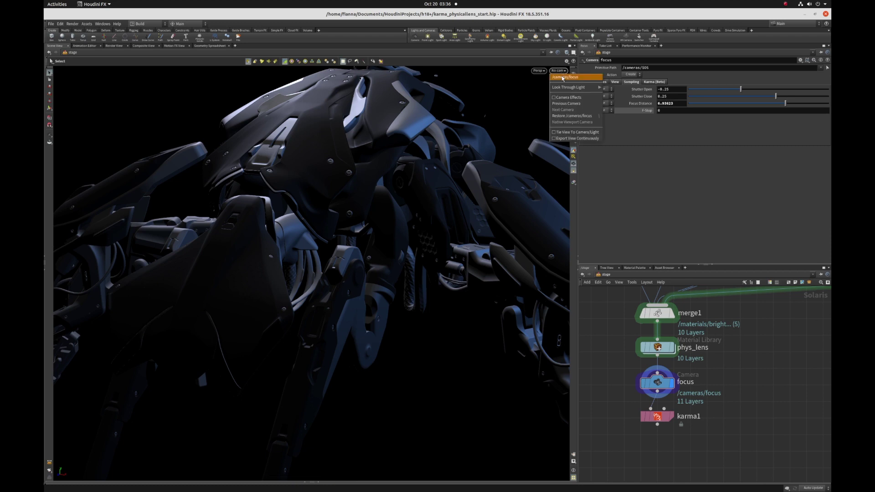
pyautogui.click(563, 77)
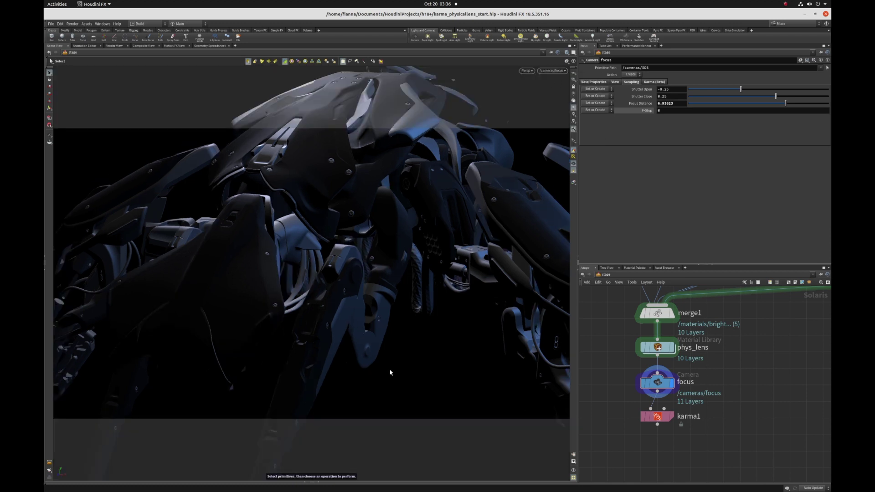
pyautogui.click(527, 70)
pyautogui.click(530, 103)
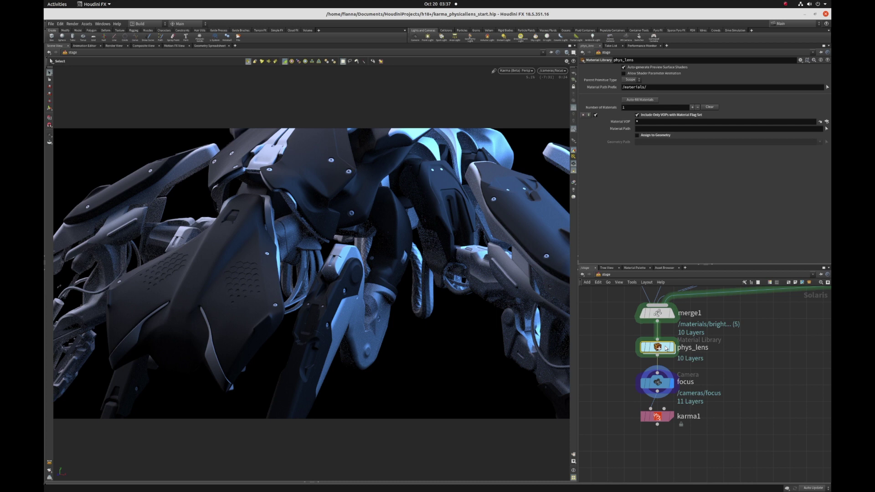
# Create a Physical Lens shader inside phys_lens, then return up and select the focus camera
pyautogui.doubleClick(666, 348)
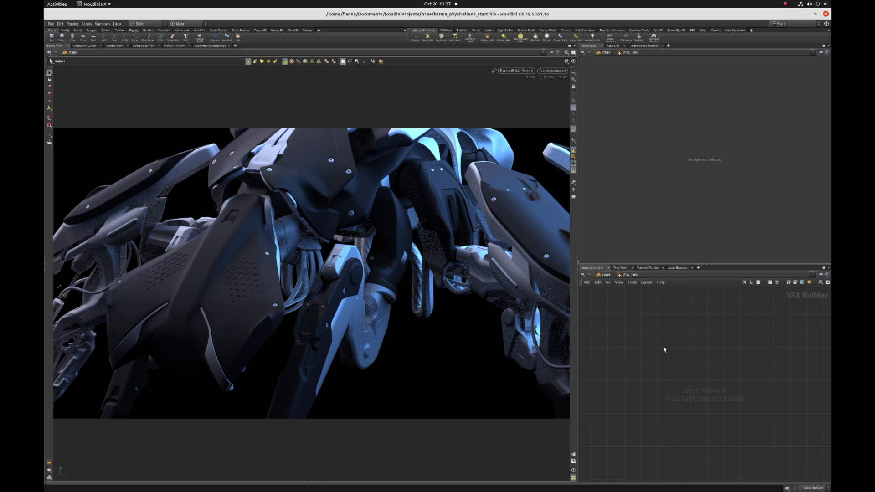
pyautogui.press('Tab')
pyautogui.write('phy')
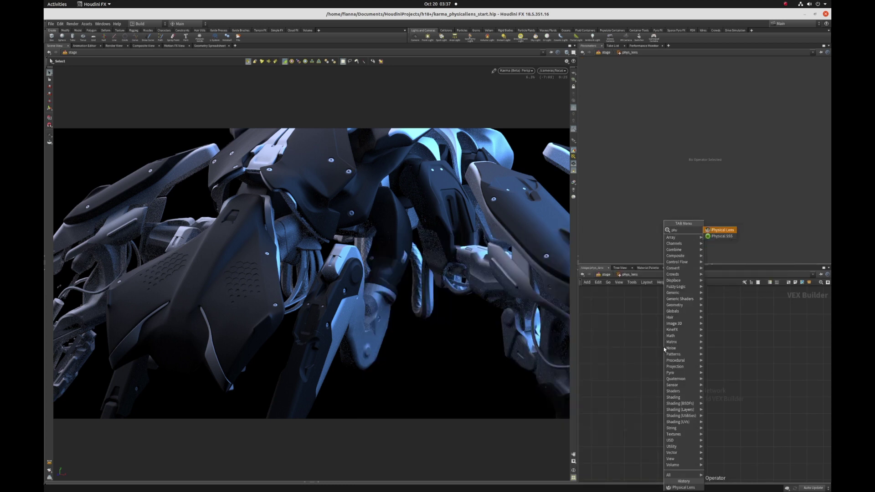
pyautogui.press('Return')
pyautogui.press('u')
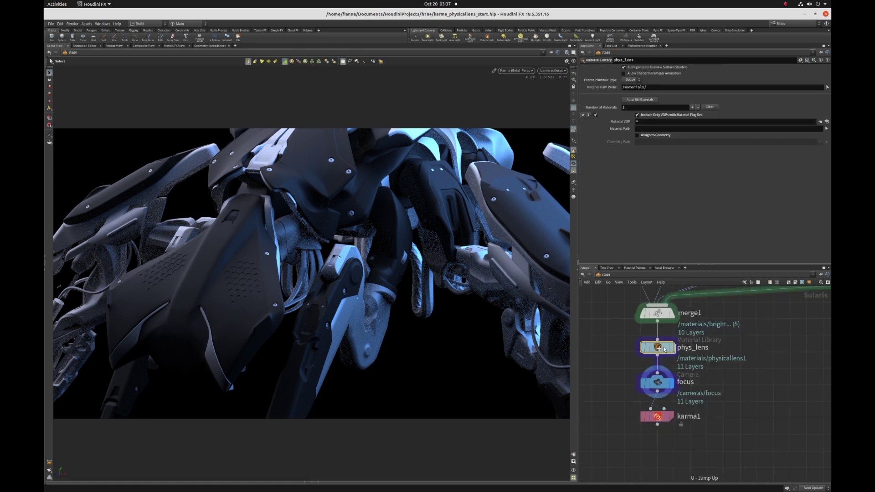
pyautogui.click(657, 383)
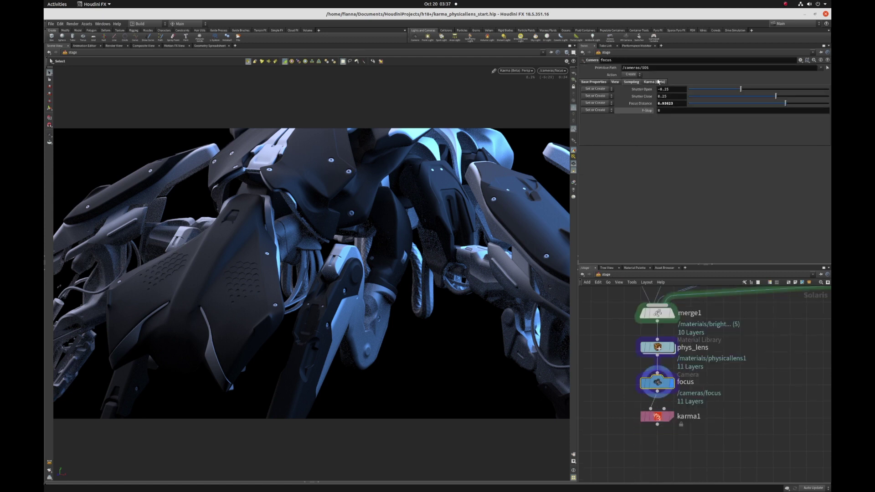
# Enable Use Lens Shader on the focus camera's Karma tab, with Lens Shader VOP /stage/phys_lens/physicallens1
pyautogui.click(658, 81)
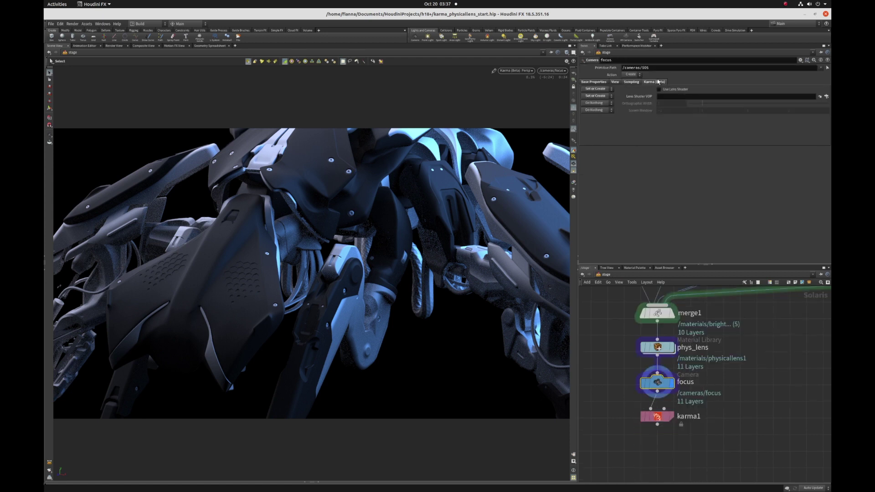
pyautogui.click(598, 95)
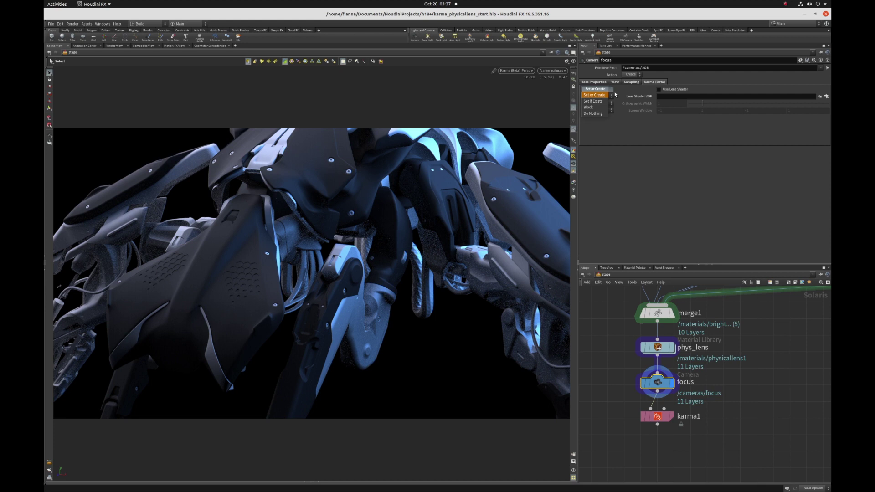
pyautogui.click(608, 96)
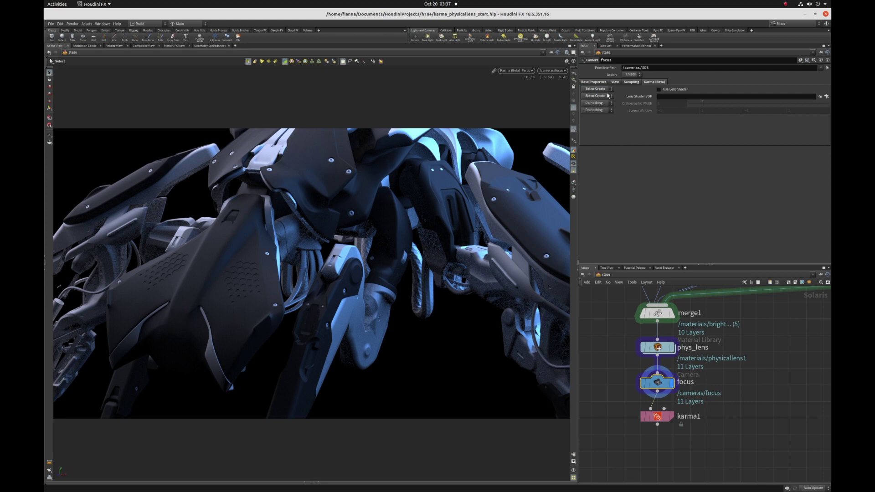
pyautogui.click(661, 90)
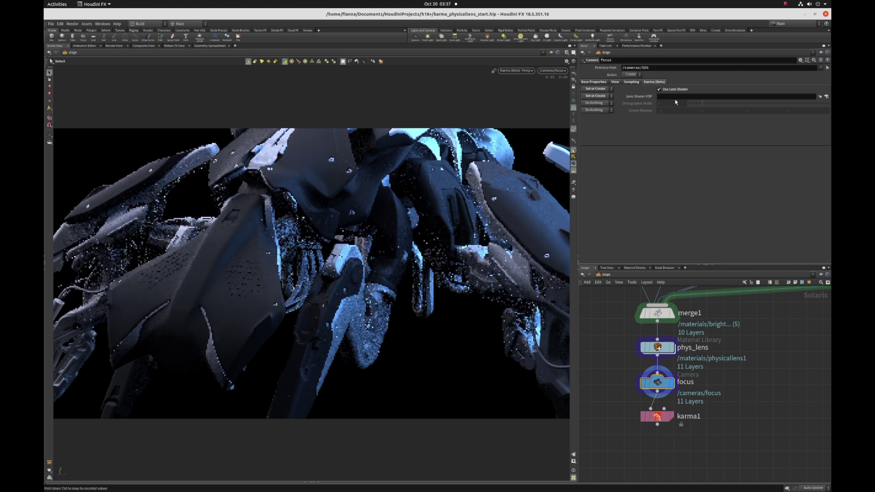
pyautogui.click(826, 97)
pyautogui.doubleClick(786, 106)
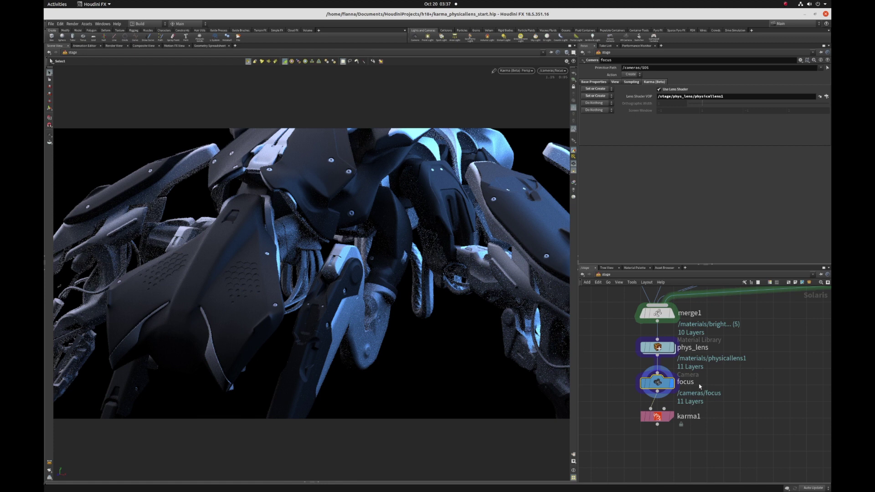
# Enter the viewport Camera state and cycle the focus-plane display on the mech
pyautogui.press('Return')
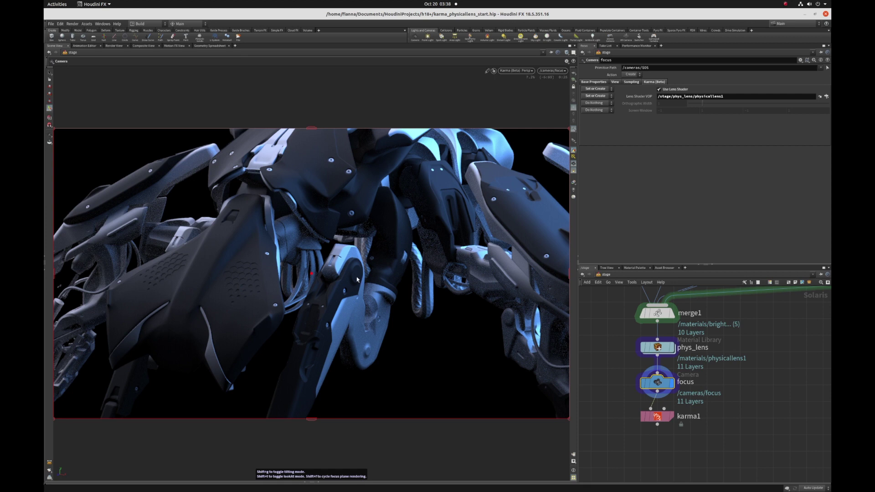
pyautogui.hotkey('shift', 'f')
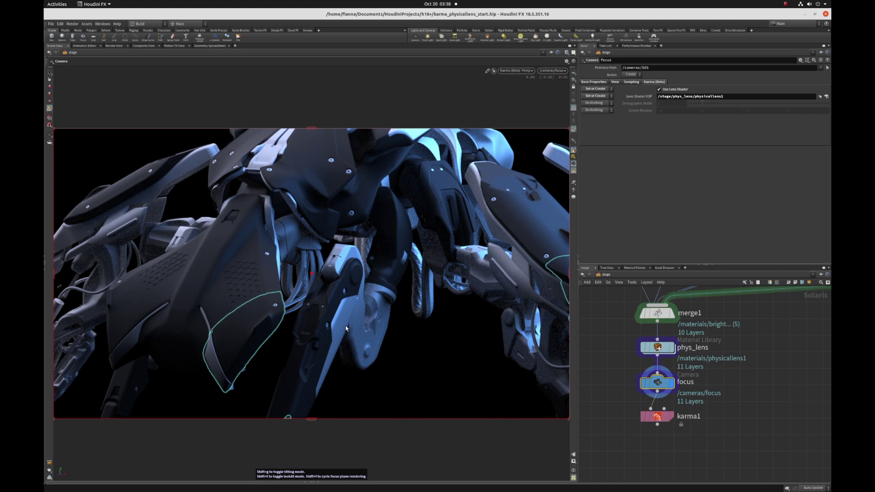
pyautogui.hotkey('shift', 'f')
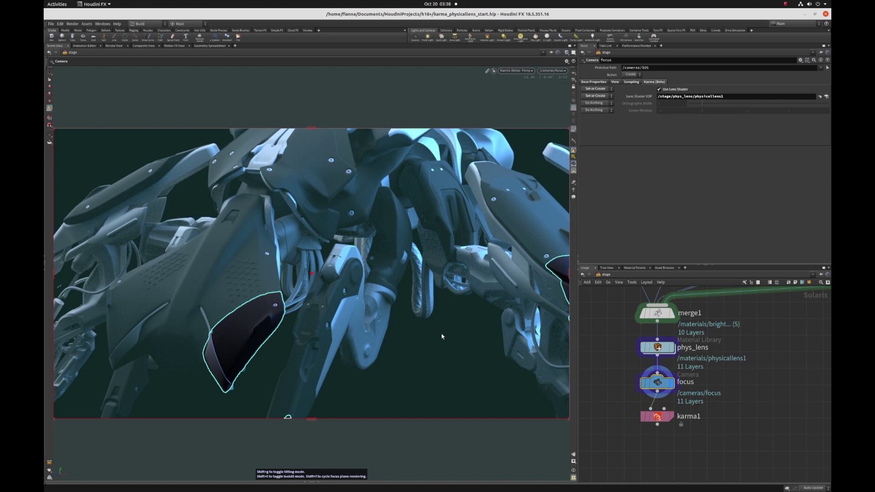
# Set the focus camera's F-Stop to 0.3 and turn on focus-plane tilting
pyautogui.click(631, 82)
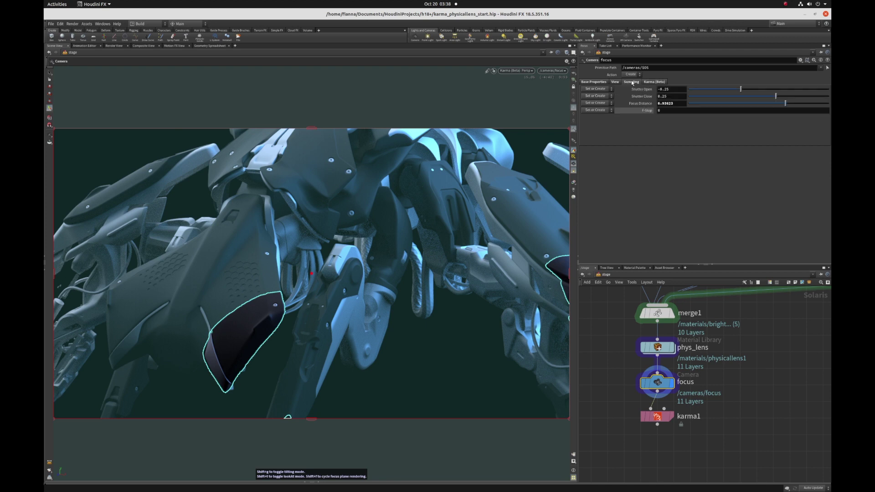
pyautogui.click(668, 111)
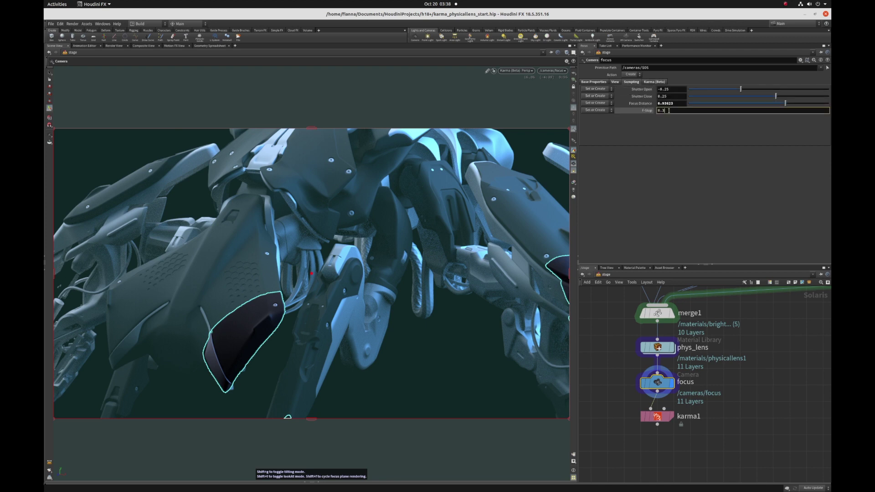
pyautogui.write('0.3')
pyautogui.press('Return')
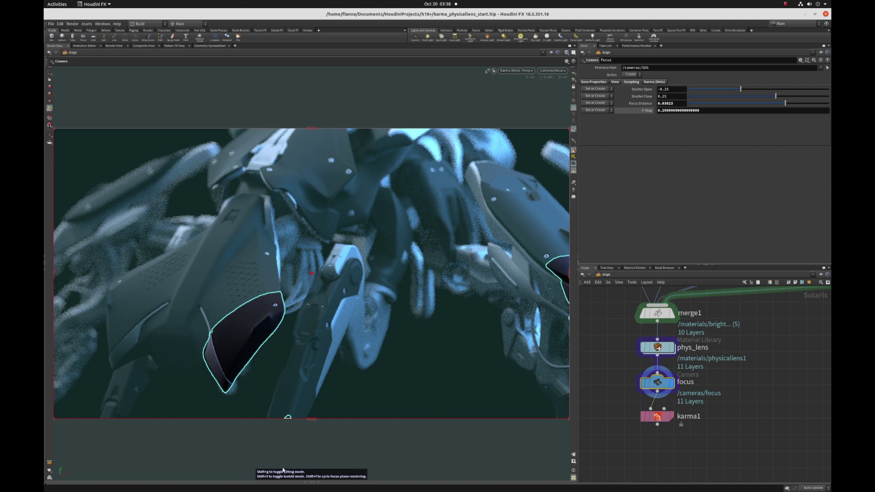
pyautogui.hotkey('shift', 'g')
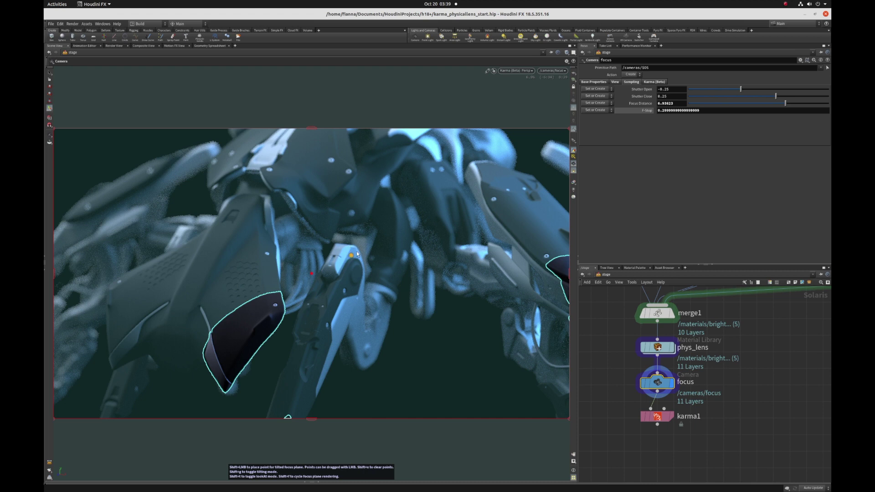
# Reposition the tilted focus-plane points onto the mech's centre arm, reaching about 7.19 focus distance
pyautogui.click(316, 362)
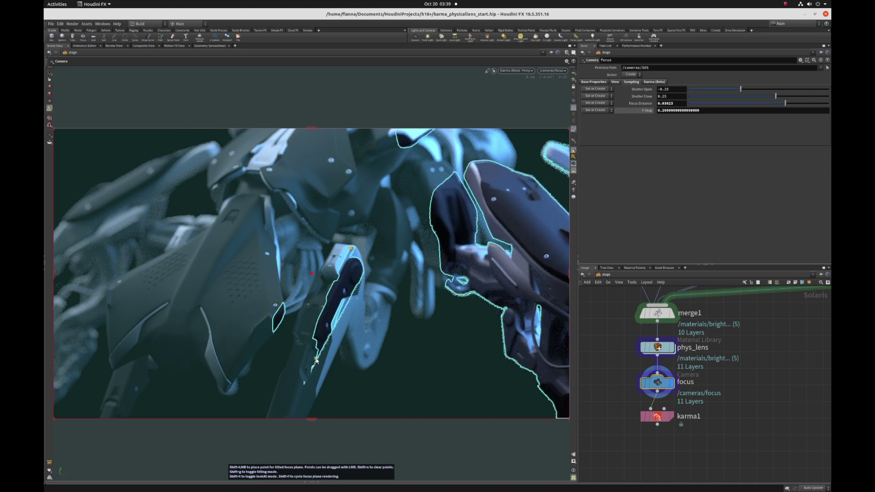
pyautogui.click(360, 345)
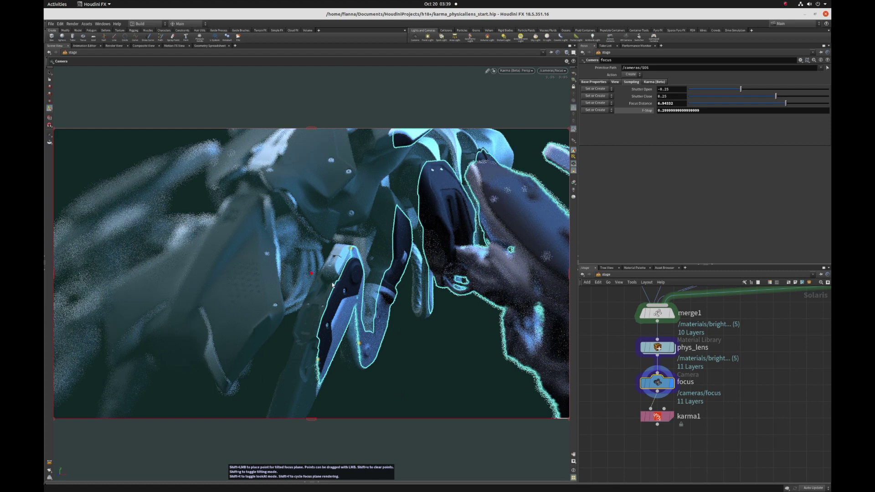
pyautogui.click(347, 254)
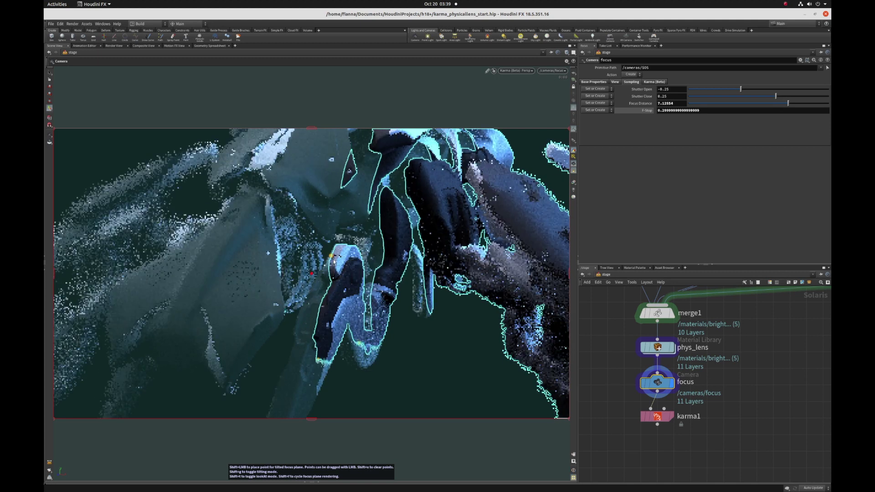
pyautogui.click(321, 282)
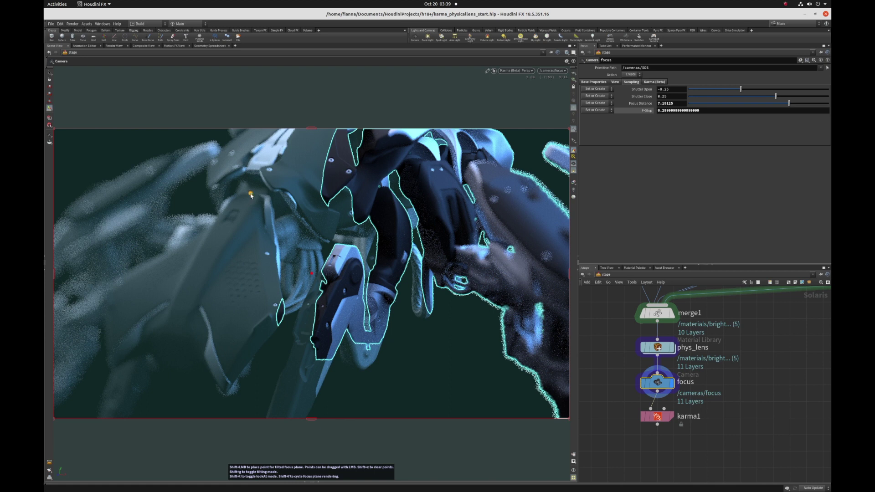
# Place focus-plane points on the whale-tail armour plate and its left and lower edges until it's sharp
pyautogui.click(137, 281)
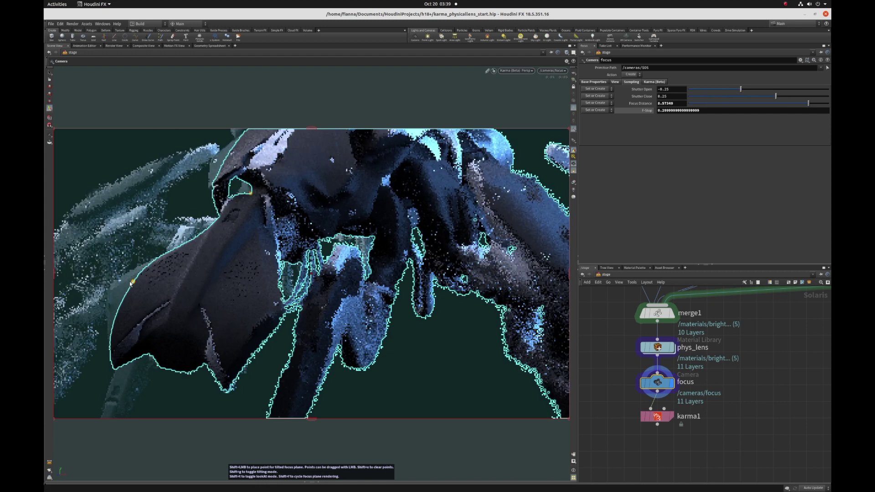
pyautogui.click(261, 308)
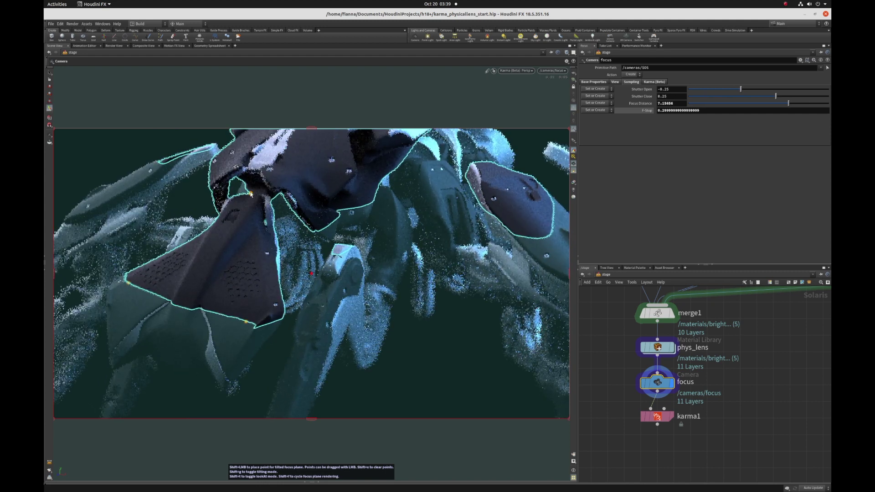
pyautogui.click(247, 196)
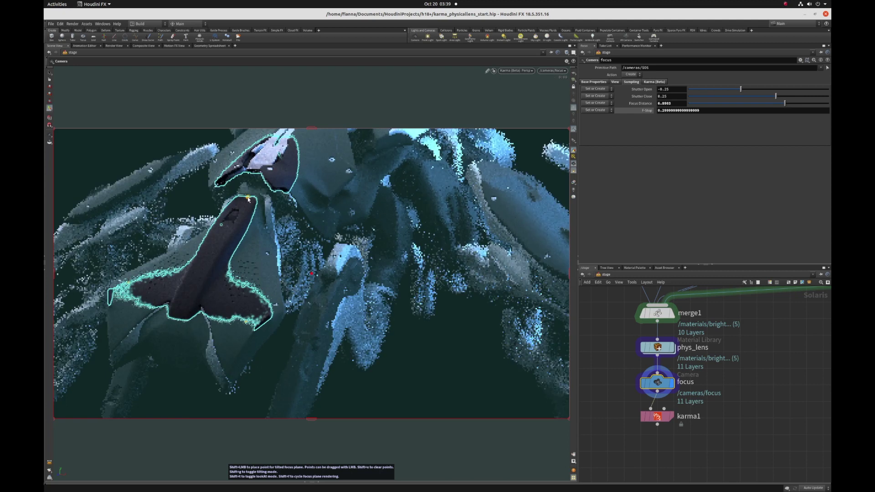
pyautogui.click(252, 196)
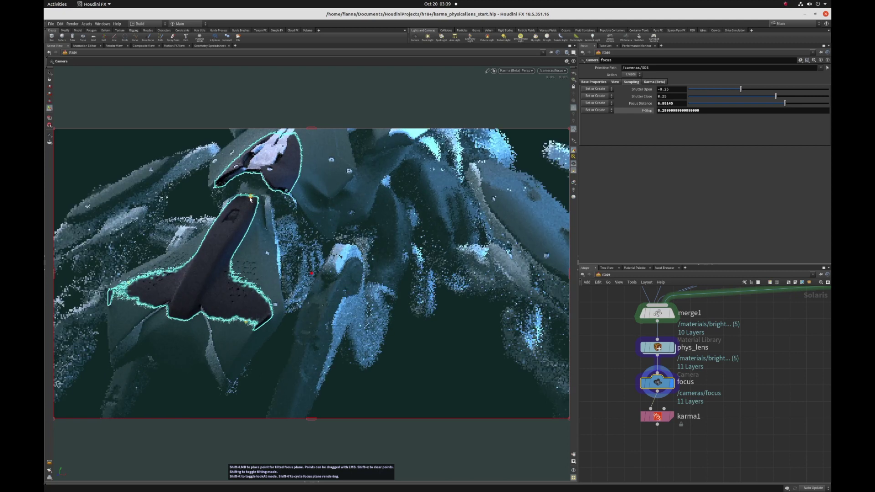
pyautogui.click(248, 199)
pyautogui.click(129, 283)
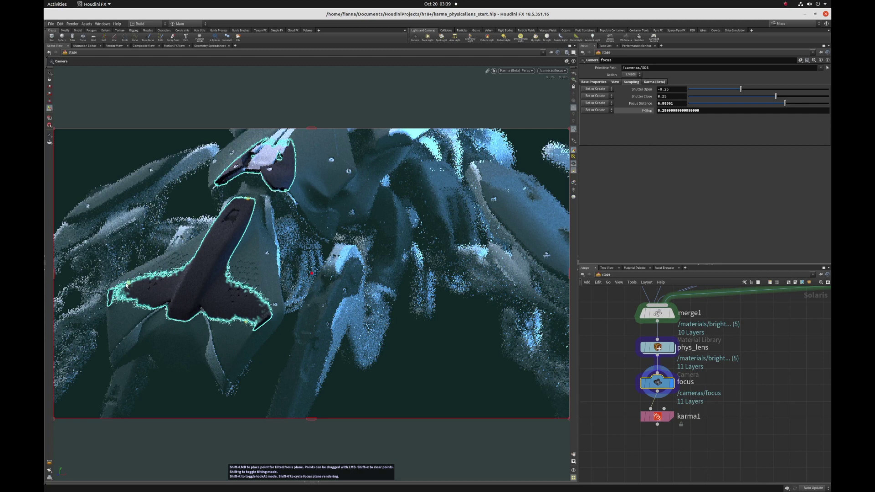
pyautogui.click(246, 323)
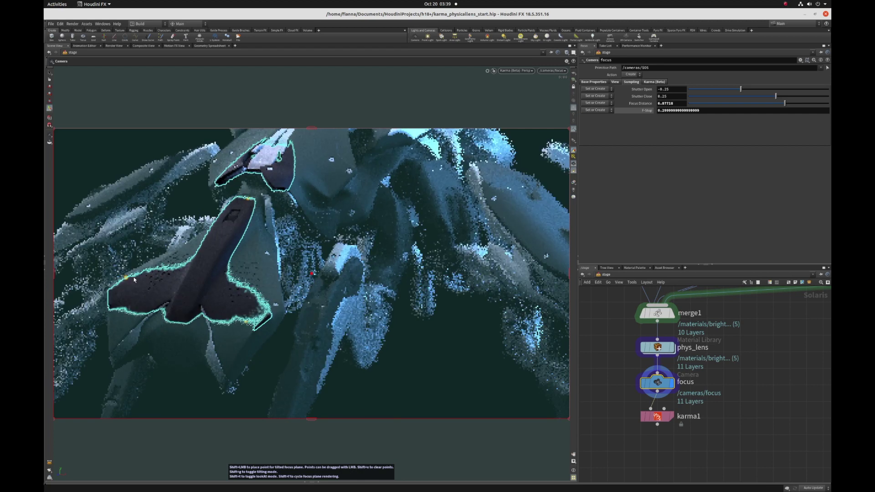
pyautogui.click(242, 344)
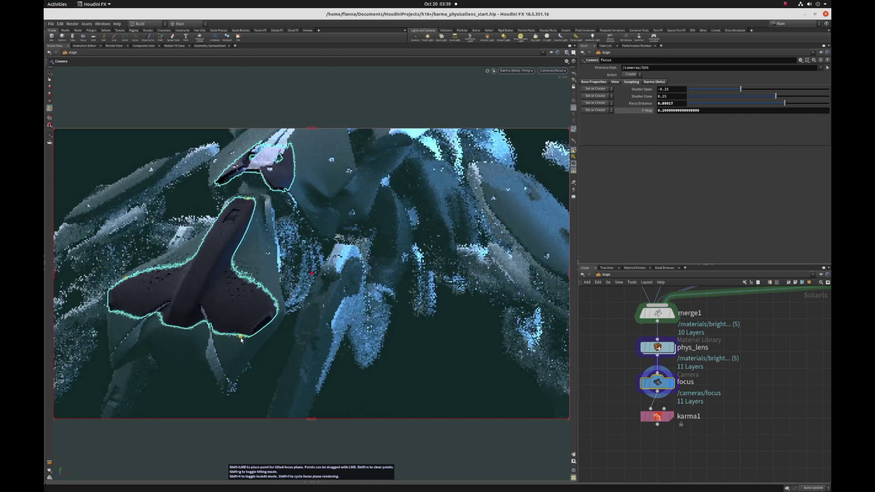
pyautogui.click(241, 347)
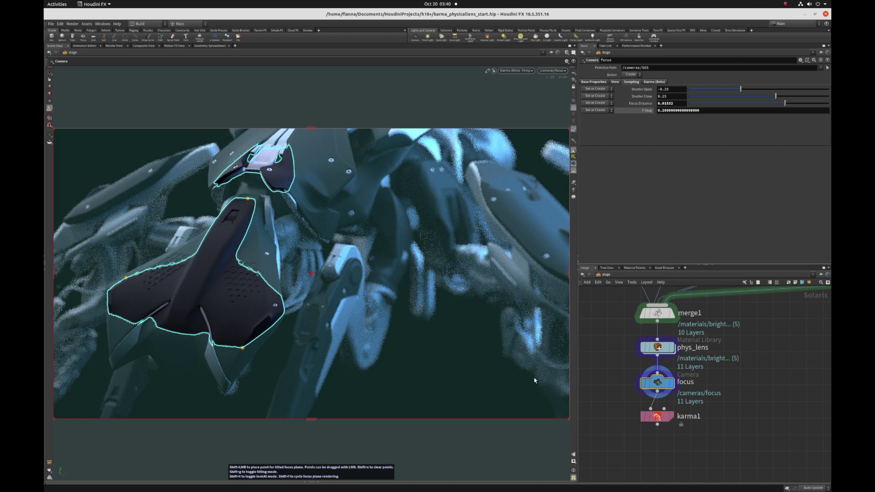
# Hide the focus-plane overlay and points, return to Select, and show the camera's Karma lens settings
pyautogui.hotkey('shift', 'f')
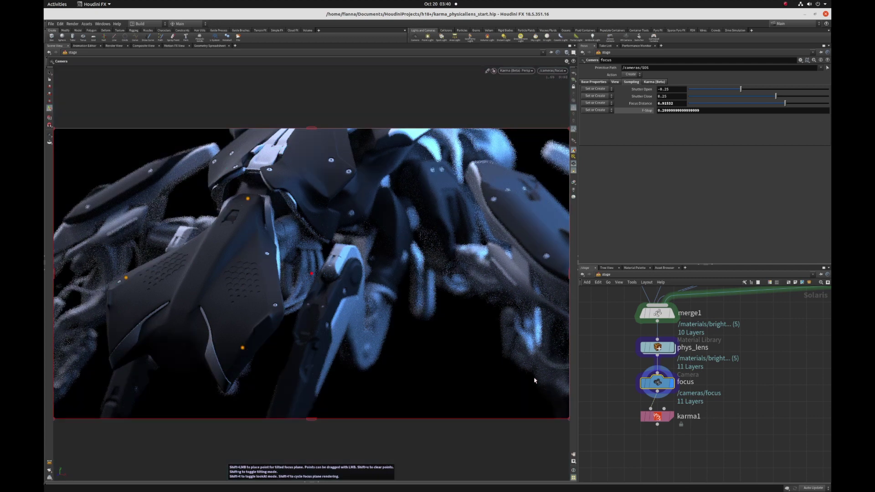
pyautogui.hotkey('shift', 'x')
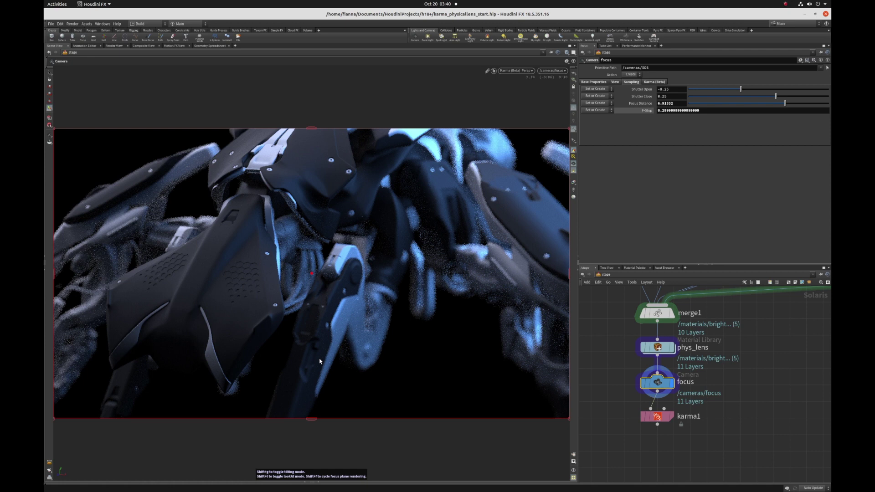
pyautogui.press('s')
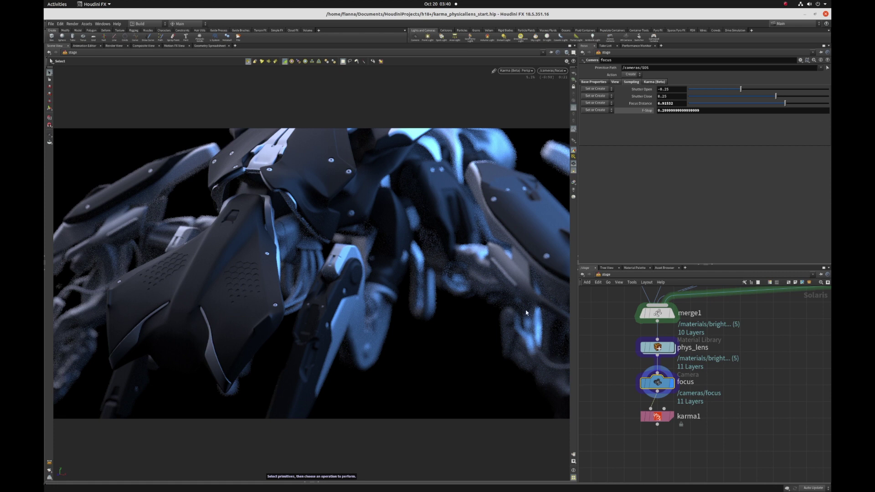
pyautogui.click(655, 83)
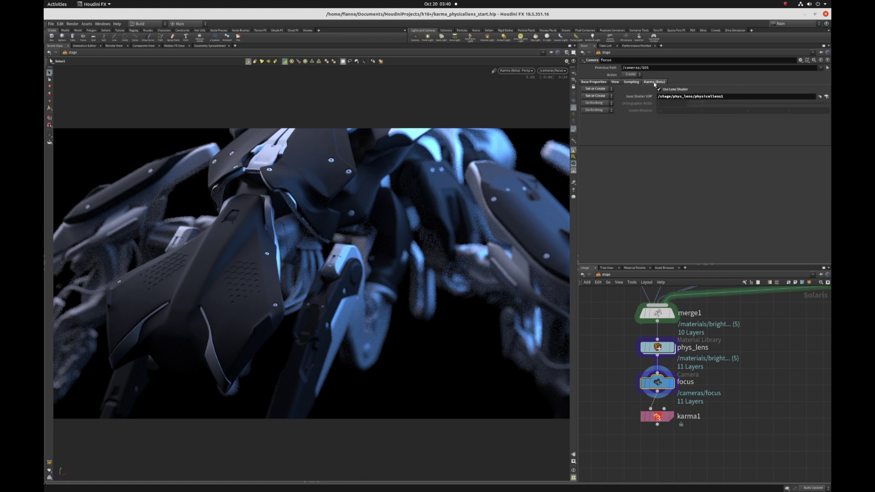
# In physicallens1, set Quadratic lens curvature to 0.007 and chromatic aberration to 0.0168
pyautogui.click(820, 98)
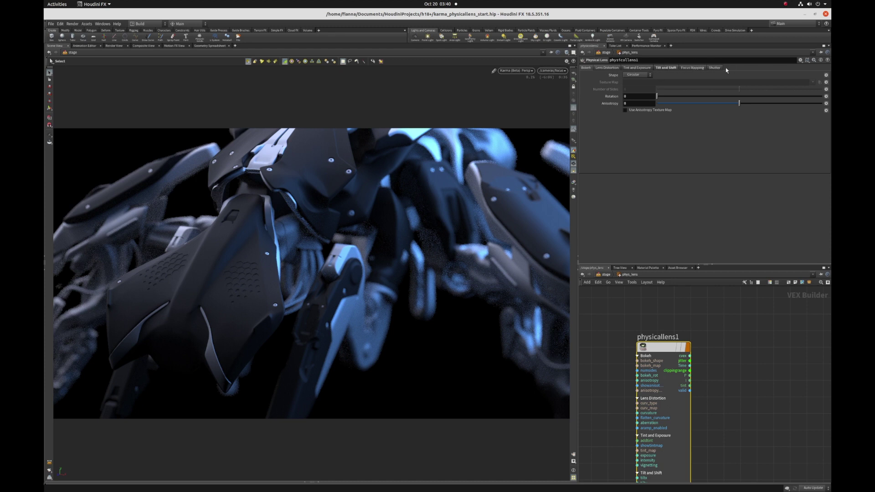
pyautogui.click(618, 67)
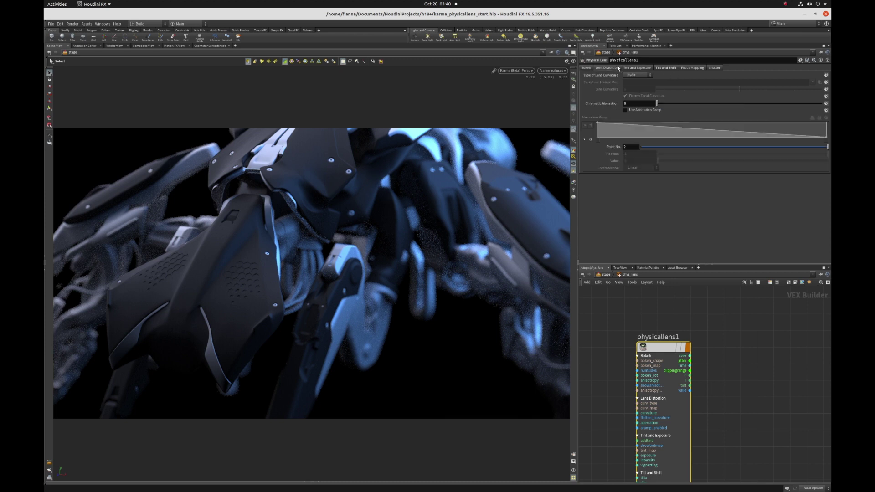
pyautogui.click(645, 76)
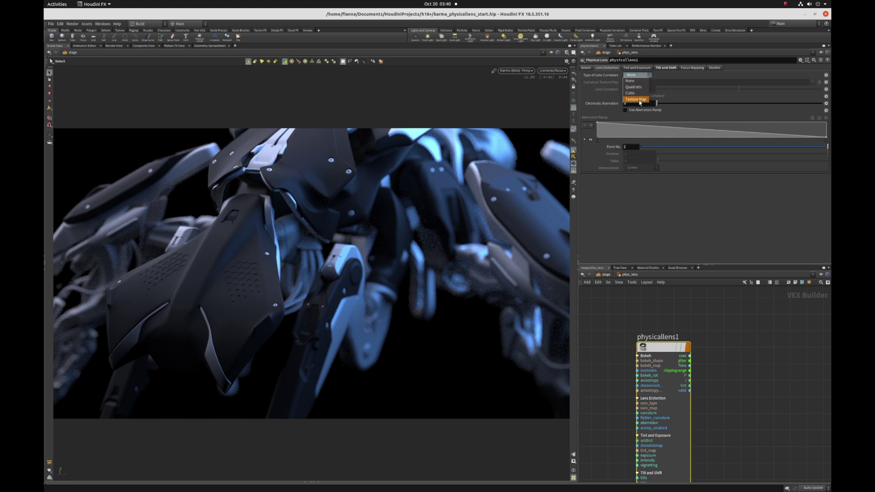
pyautogui.click(642, 87)
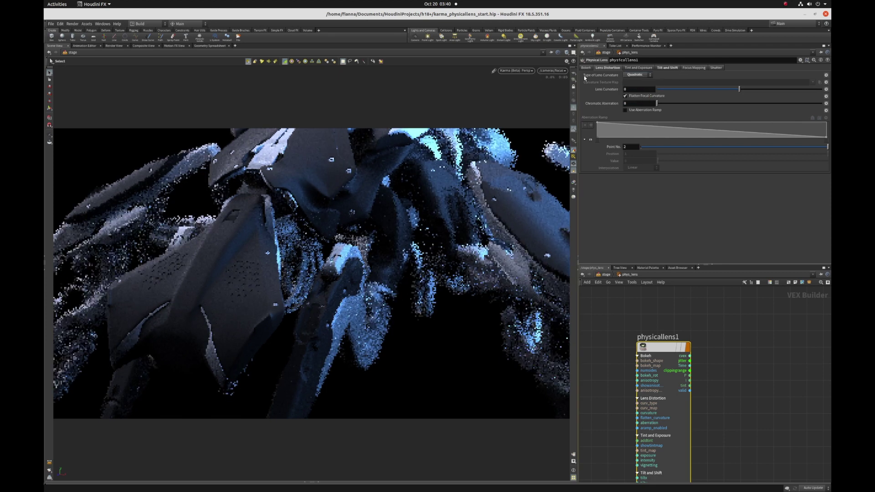
pyautogui.moveTo(739, 89)
pyautogui.mouseDown()
pyautogui.moveTo(730, 89)
pyautogui.moveTo(740, 93)
pyautogui.mouseUp()
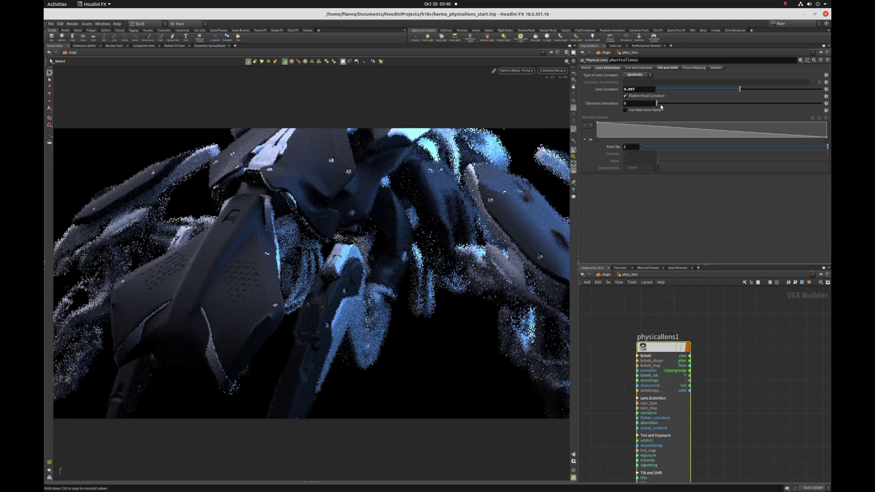
pyautogui.moveTo(657, 103); pyautogui.dragTo(667, 104)
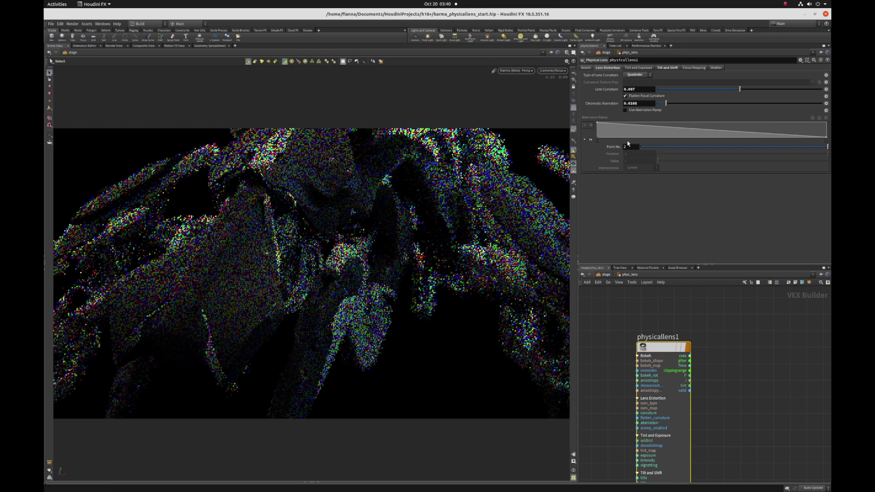